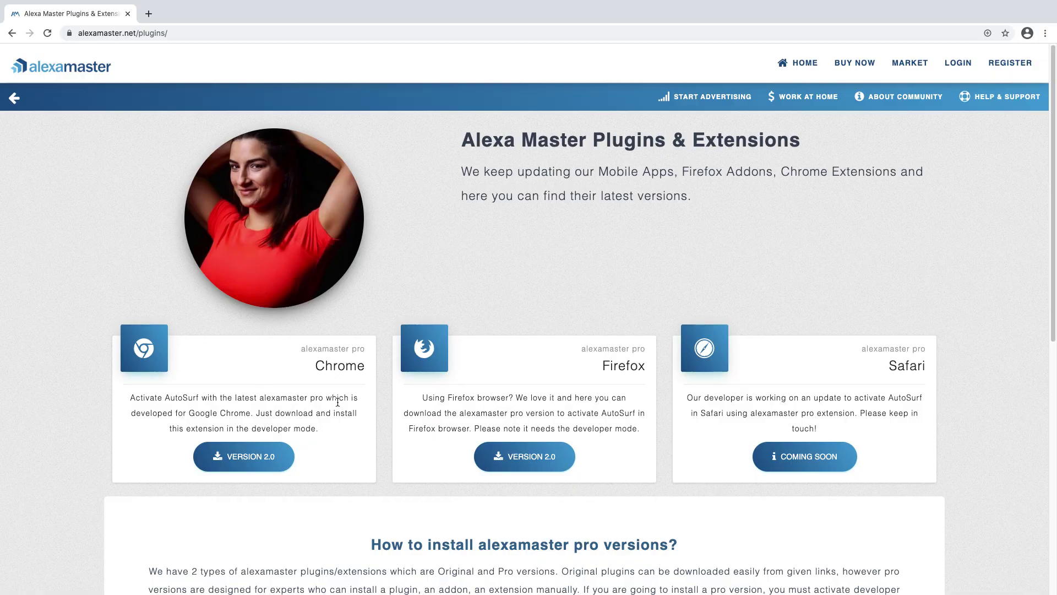
Step: Download alexamaster_pro-2.0-ch.zip from the Chrome VERSION 2.0 link, then reload the stuck processing page
{"action": "left_click", "coordinate": [280, 456]}
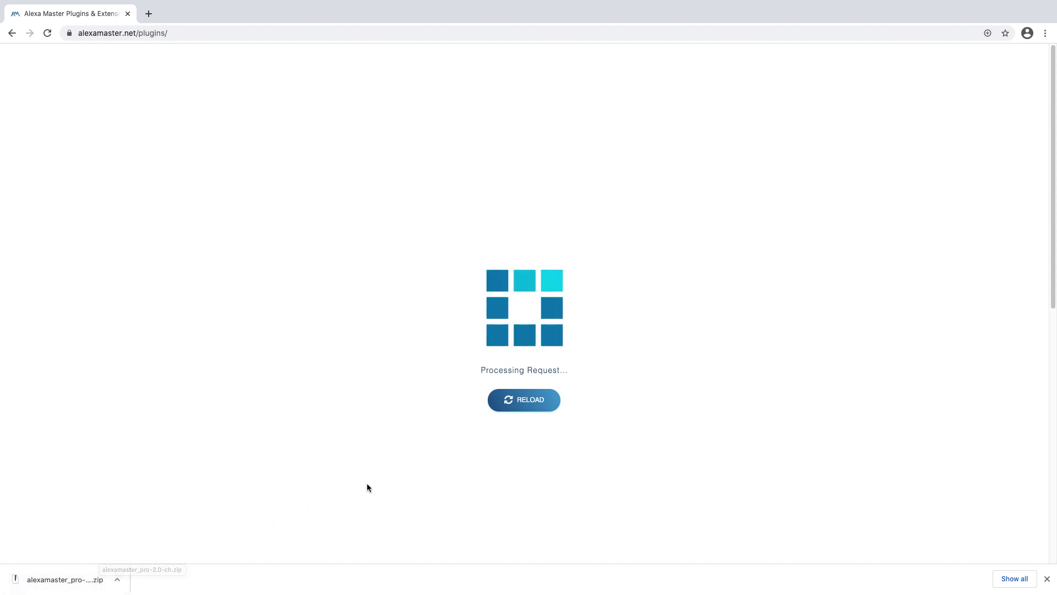
{"action": "left_click", "coordinate": [526, 405]}
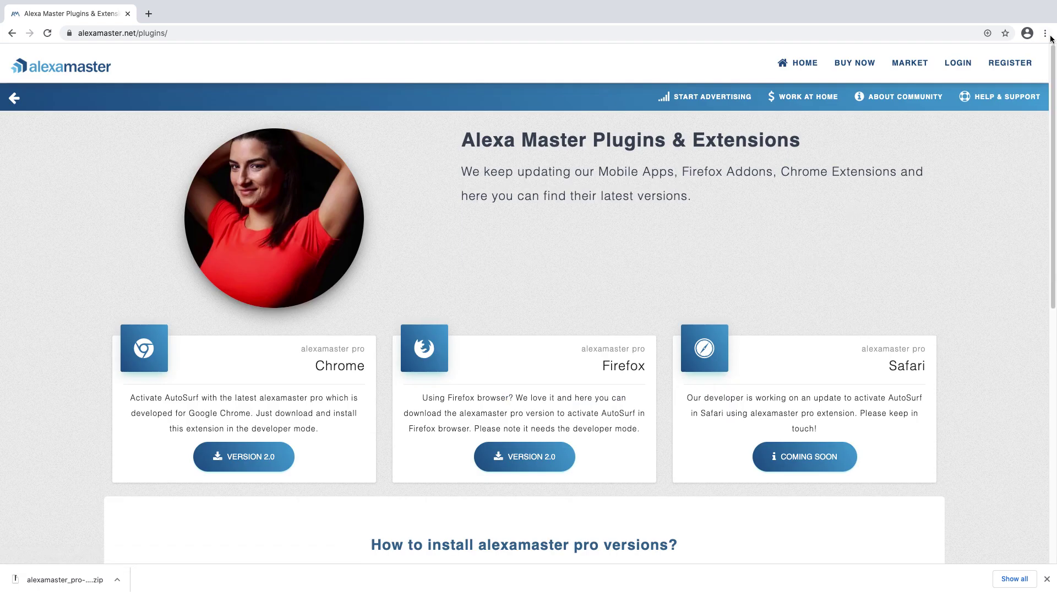
Step: Open chrome://extensions in a new tab through the menu's More Tools > Extensions
{"action": "left_click", "coordinate": [1045, 33]}
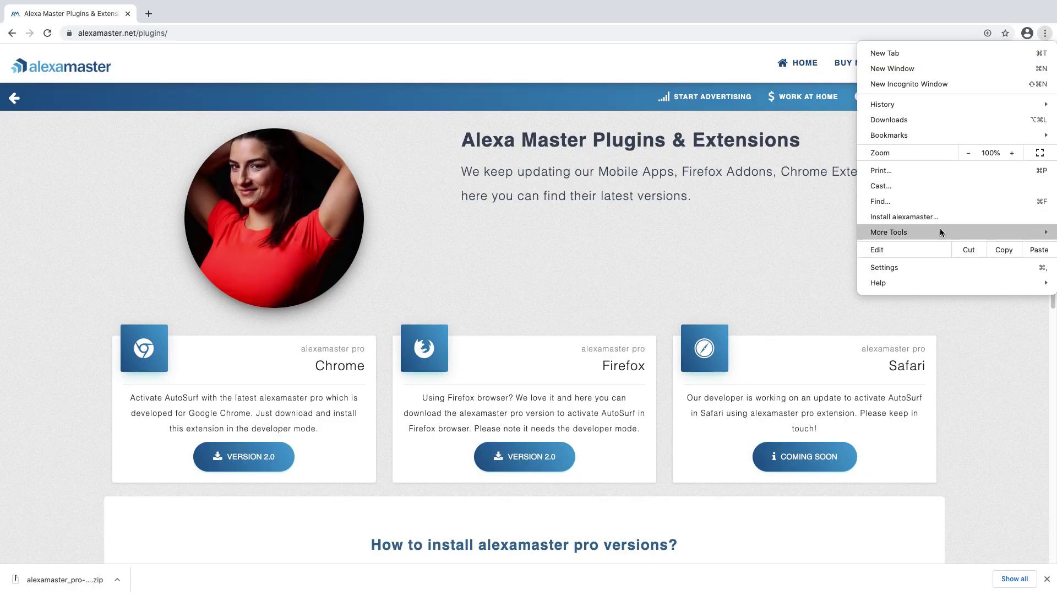
{"action": "mouse_move", "coordinate": [941, 232]}
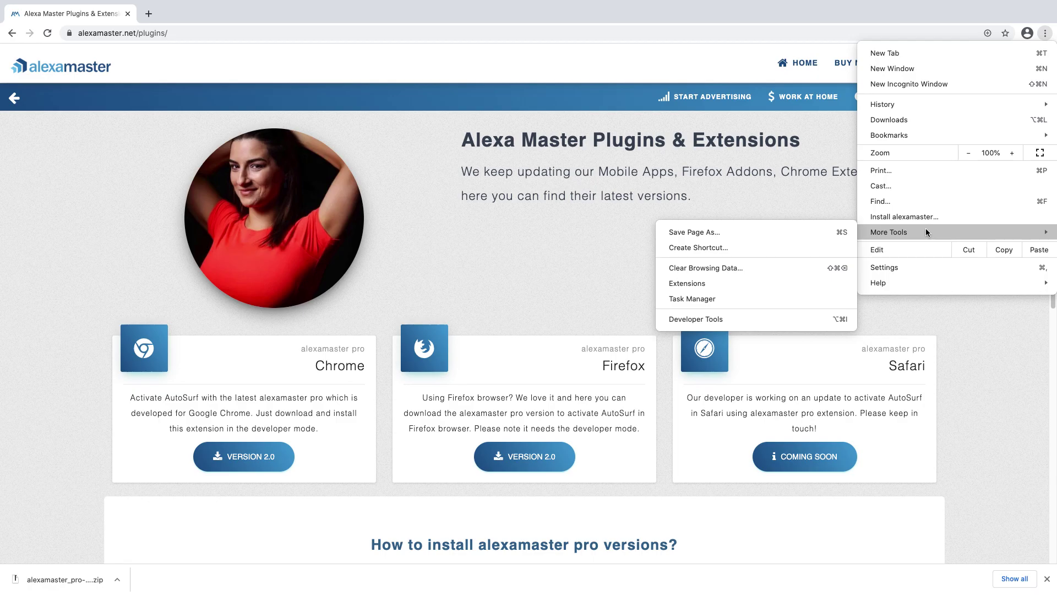
{"action": "left_click", "coordinate": [785, 282]}
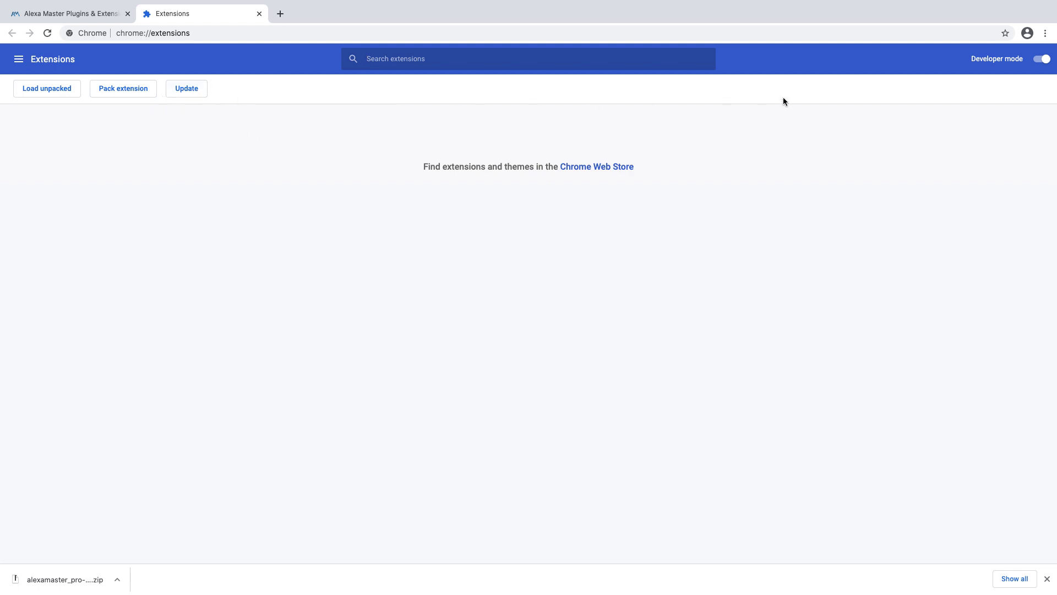
{"action": "left_click", "coordinate": [1036, 61]}
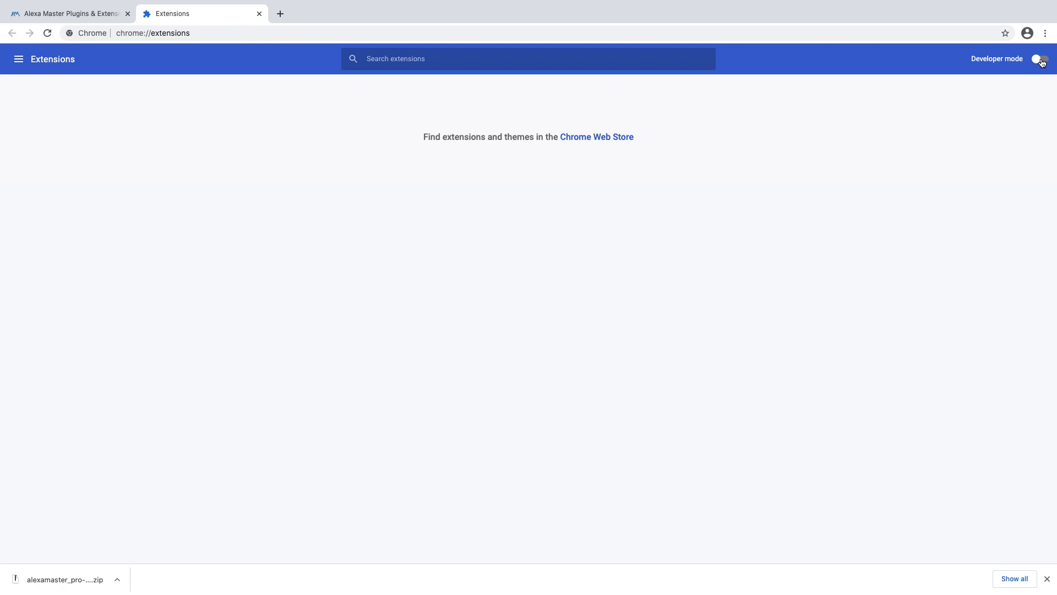
{"action": "left_click", "coordinate": [1042, 63]}
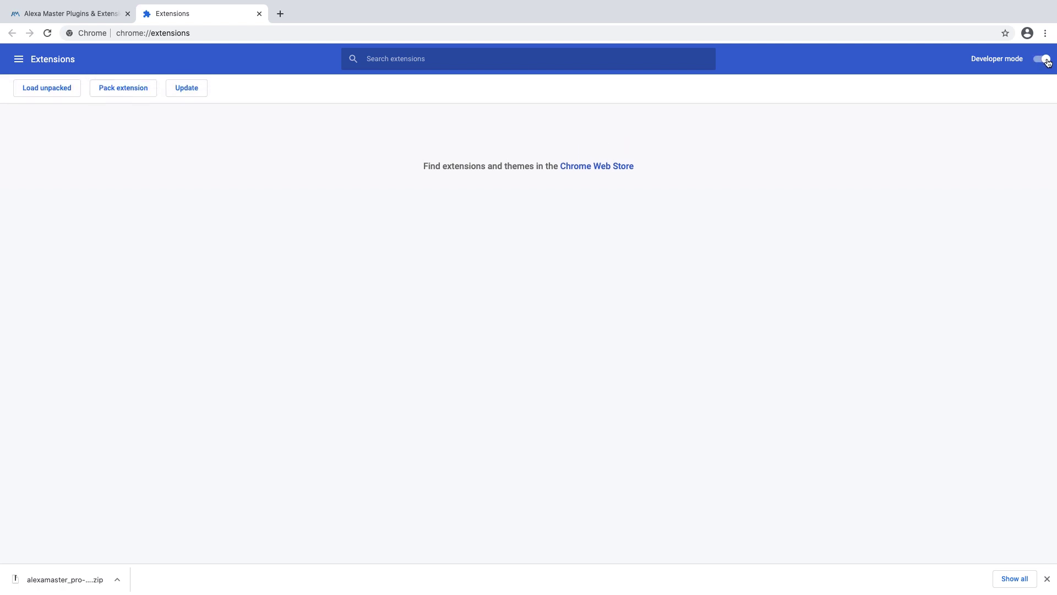
Step: Start Load unpacked and browse Downloads, Applications, Desktop, Documents and Recents for the extension folder
{"action": "left_click", "coordinate": [46, 95]}
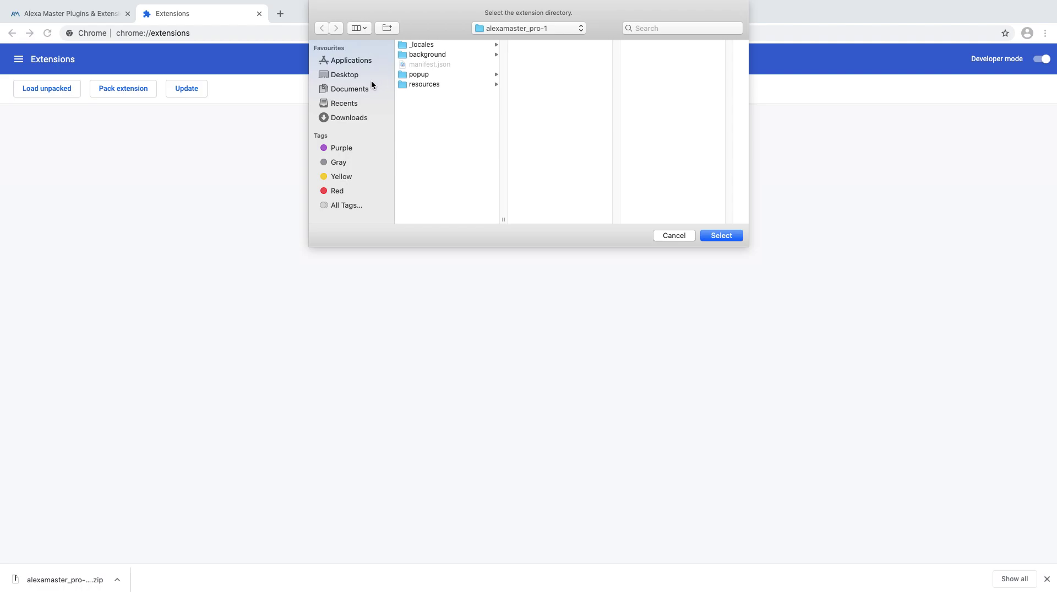
{"action": "left_click", "coordinate": [357, 117]}
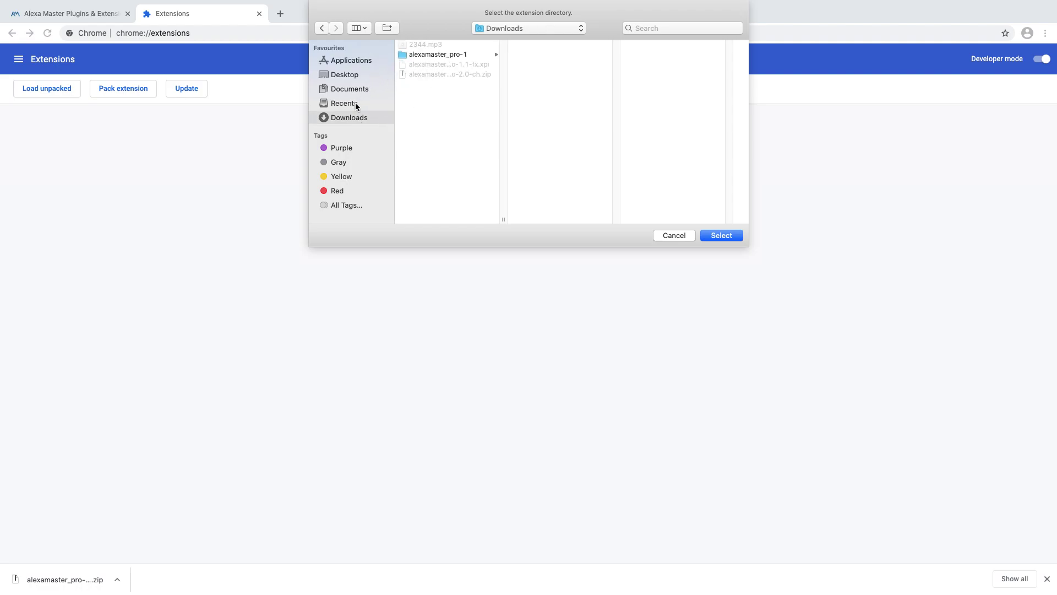
{"action": "left_click", "coordinate": [359, 65]}
{"action": "left_click", "coordinate": [361, 75]}
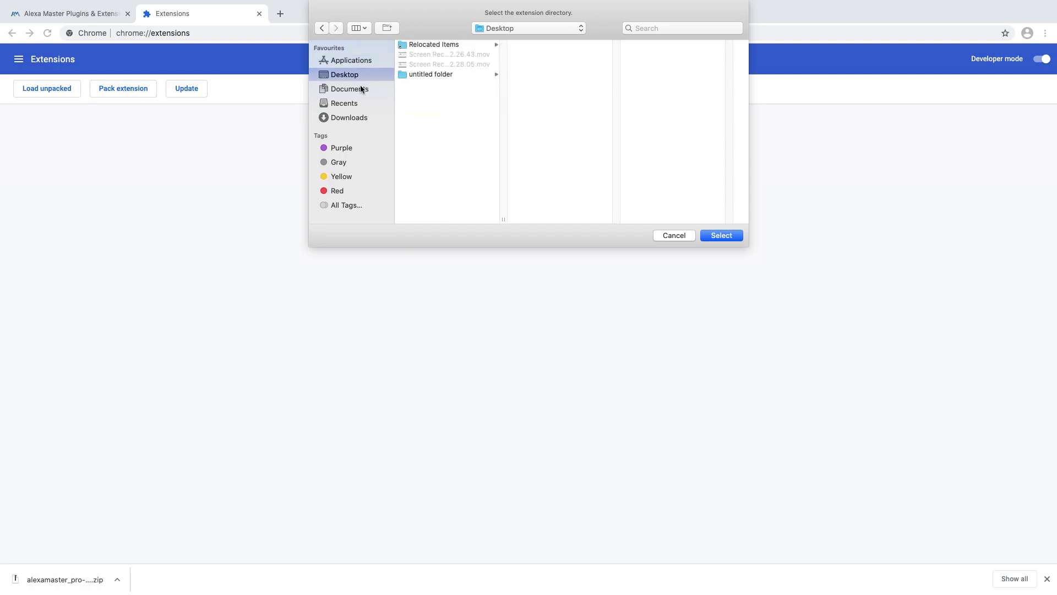
{"action": "left_click", "coordinate": [362, 89]}
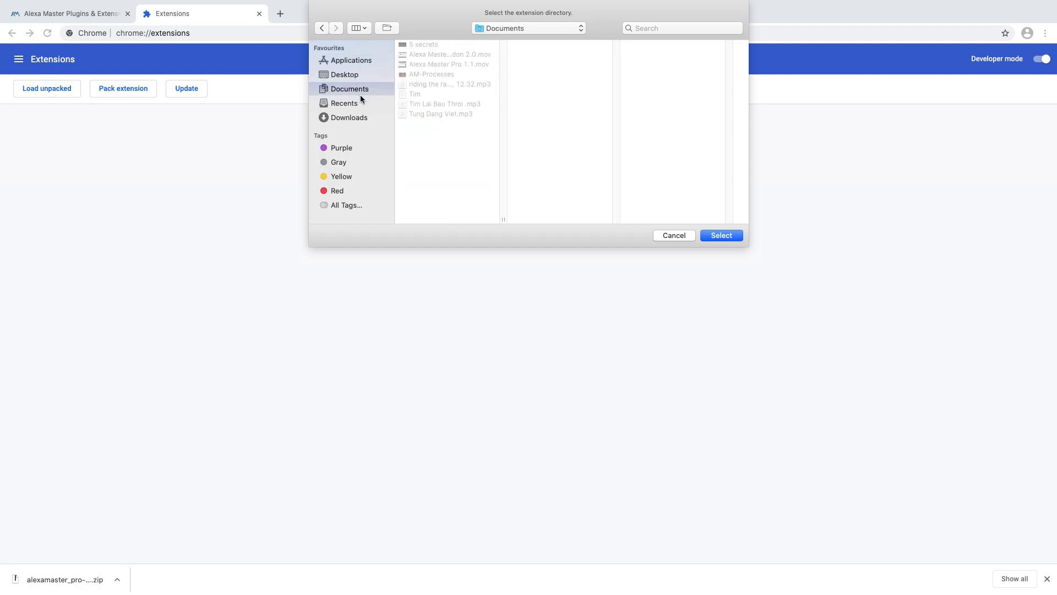
{"action": "left_click", "coordinate": [359, 104]}
{"action": "left_click", "coordinate": [357, 118]}
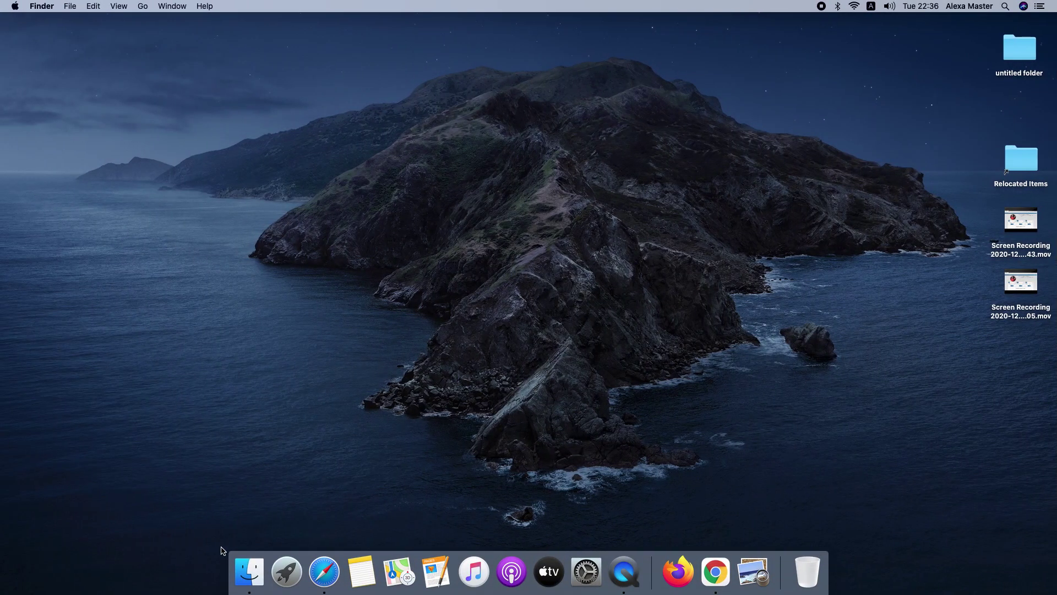
Step: In Finder's Downloads folder, extract alexamaster_pro-2.0-ch.zip, leaving its name unchanged
{"action": "left_click", "coordinate": [249, 571]}
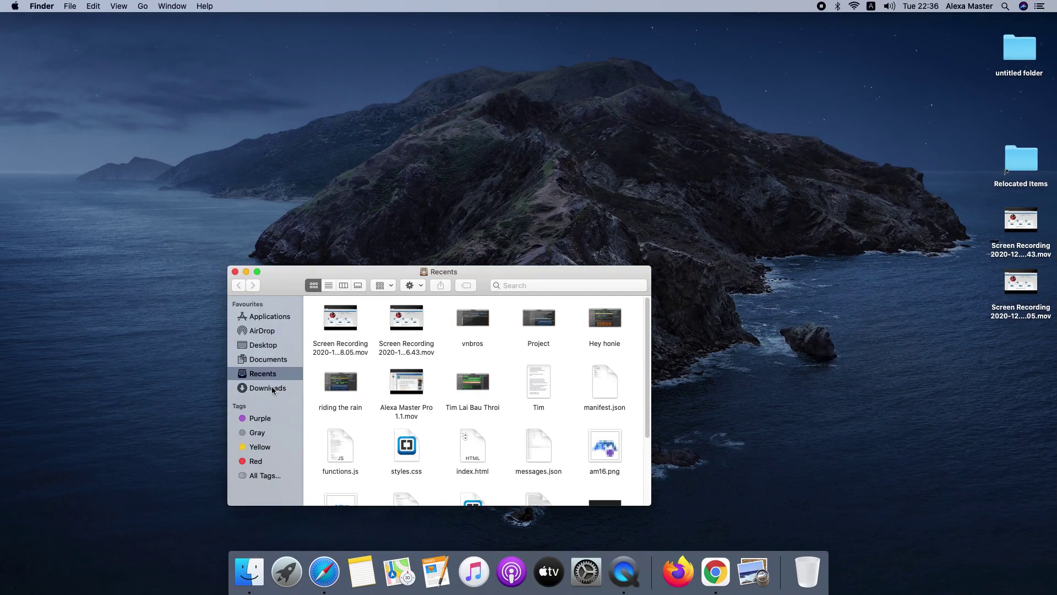
{"action": "left_click", "coordinate": [272, 388]}
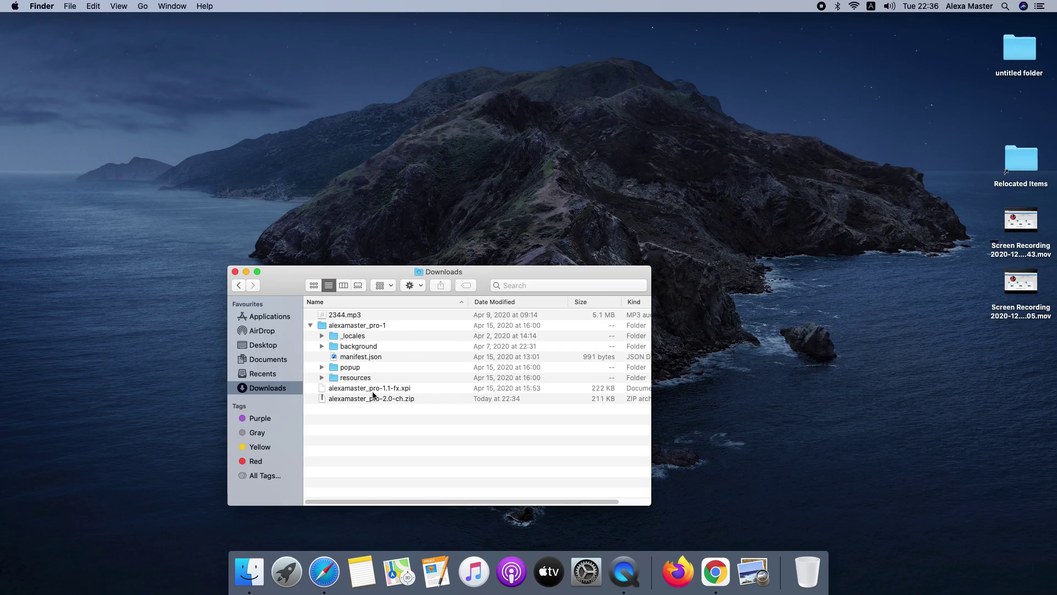
{"action": "left_click", "coordinate": [392, 400]}
{"action": "left_click", "coordinate": [392, 400]}
{"action": "left_click", "coordinate": [411, 399]}
{"action": "key", "text": "Return"}
{"action": "right_click", "coordinate": [430, 401]}
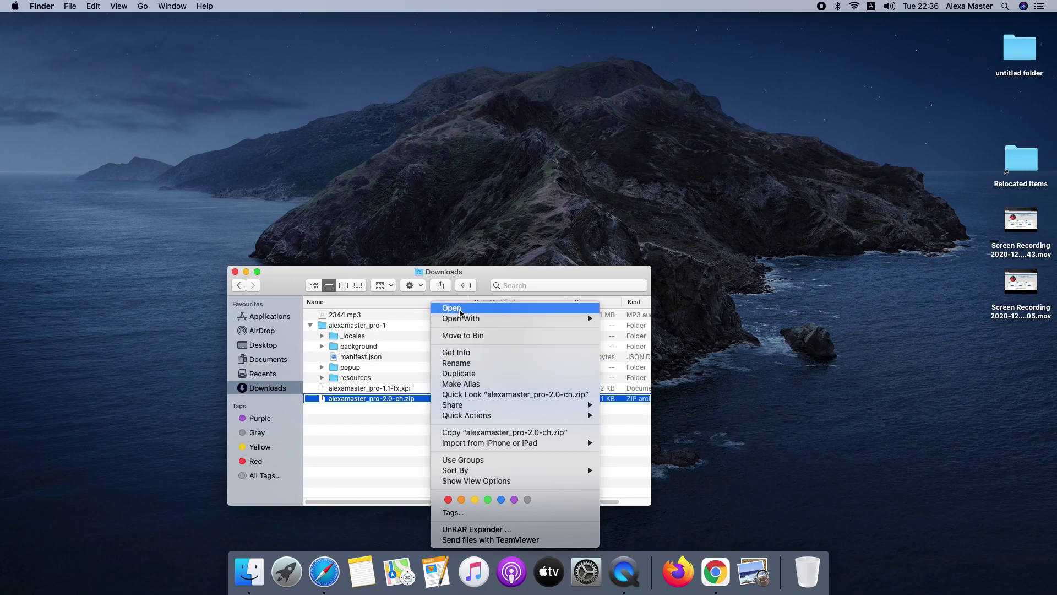
{"action": "left_click", "coordinate": [420, 404]}
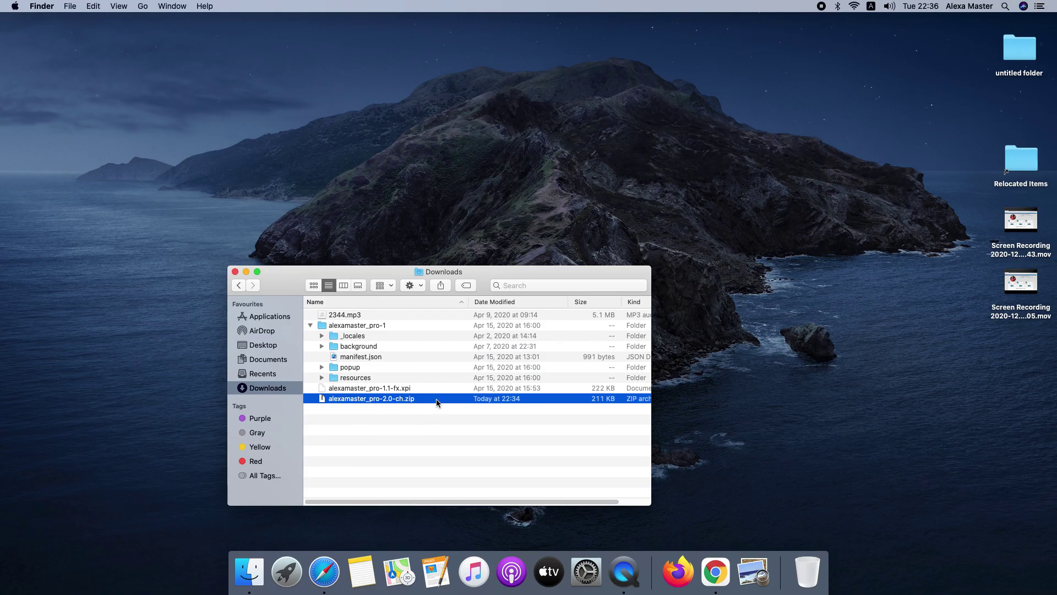
{"action": "double_click", "coordinate": [436, 401]}
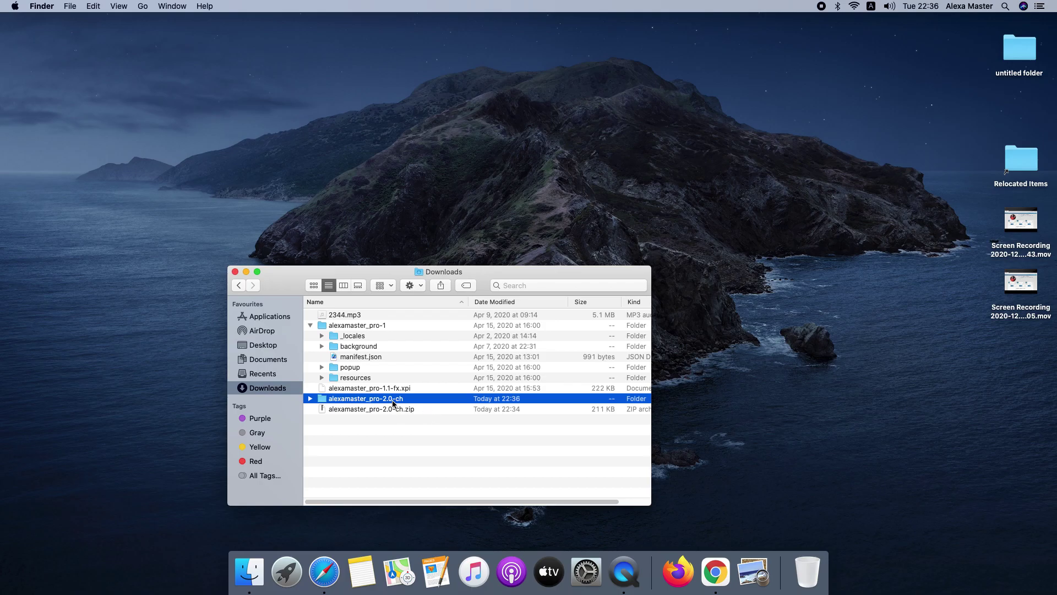
Step: Back in Chrome's folder picker, select the alexamaster_pro-2.0-ch folder to install alexamaster pro 2.0
{"action": "key", "text": "ctrl+Right"}
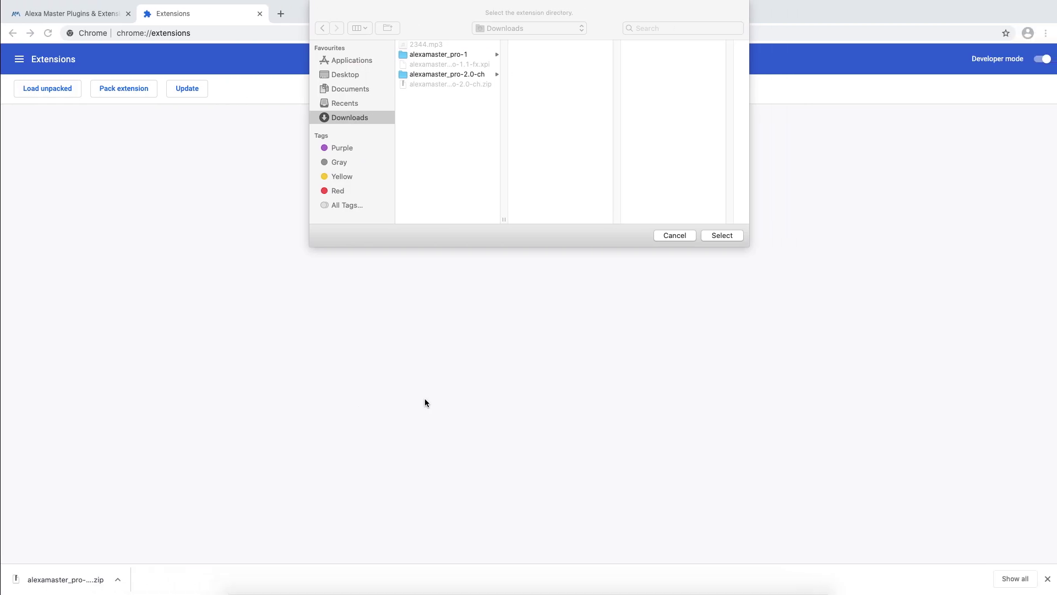
{"action": "left_click", "coordinate": [462, 75]}
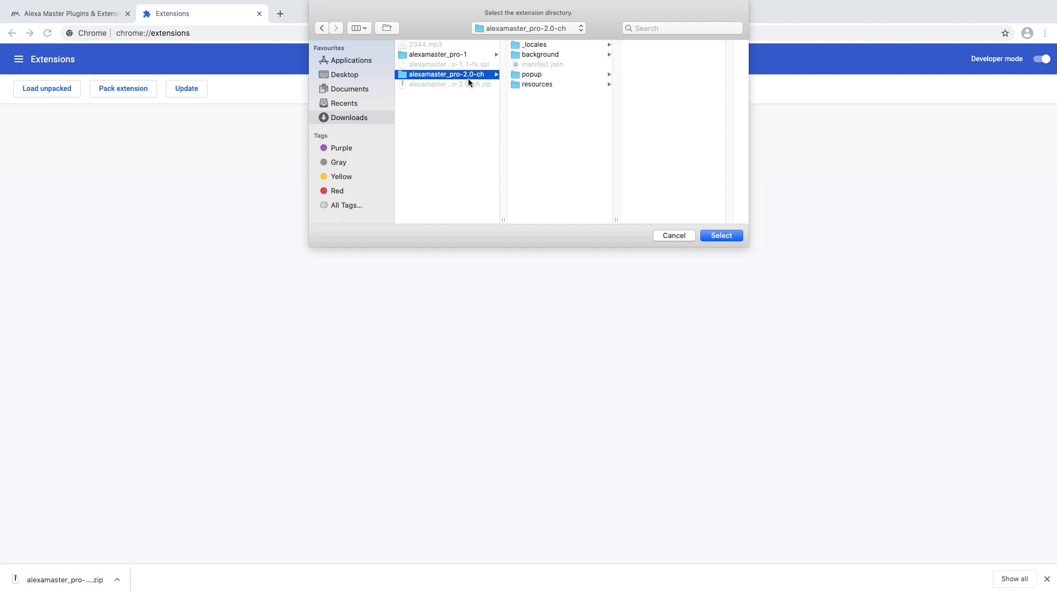
{"action": "left_click", "coordinate": [719, 237]}
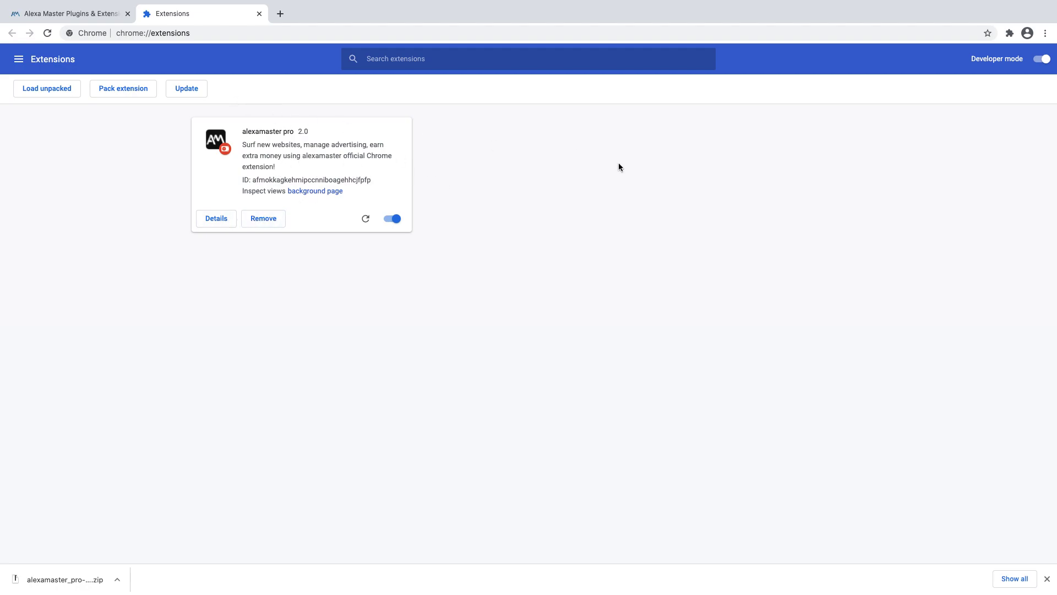
Step: Pin alexamaster pro to the toolbar from the Extensions list
{"action": "left_click", "coordinate": [1010, 35]}
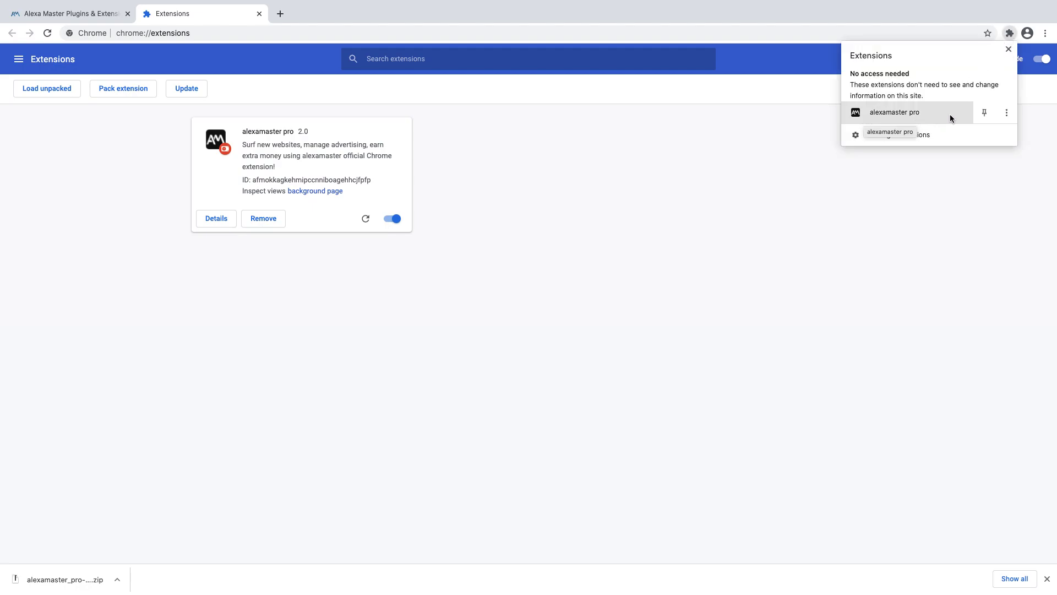
{"action": "left_click", "coordinate": [984, 113]}
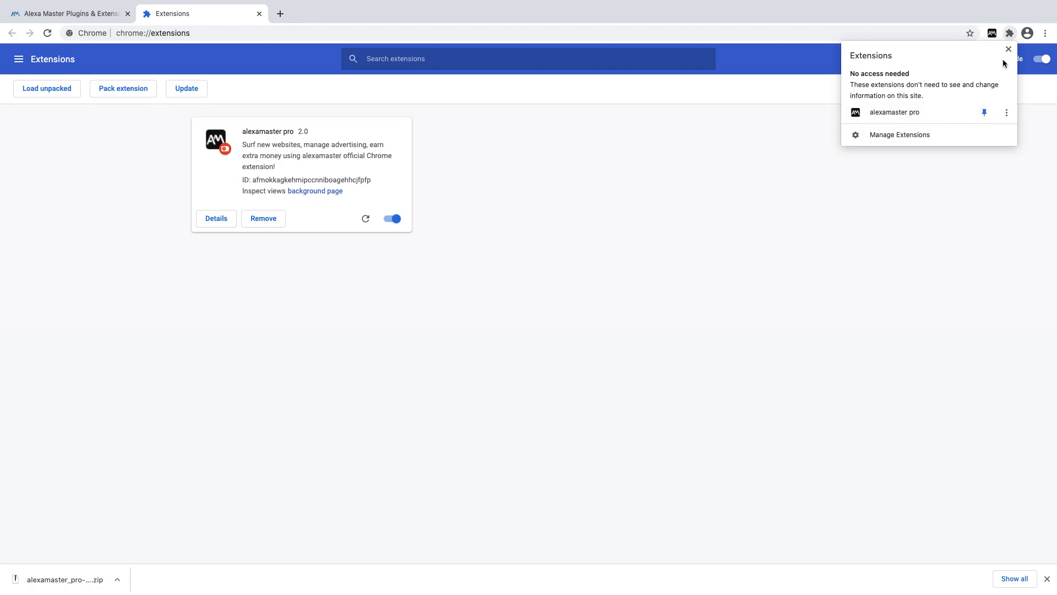
{"action": "left_click", "coordinate": [974, 133]}
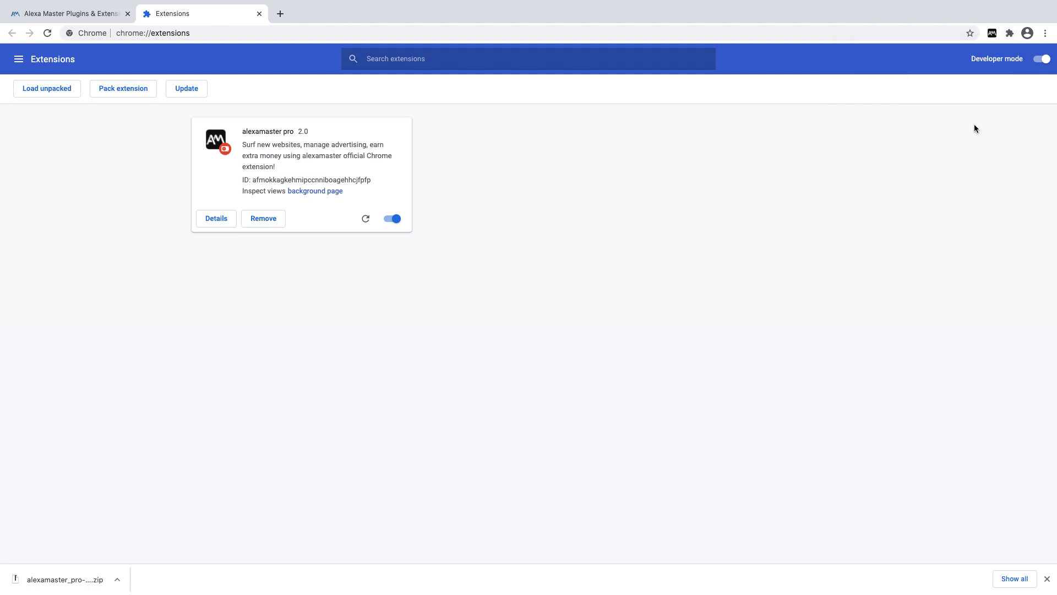
Step: In the alexamaster pro panel, enter the account's Master ID in Settings and connect
{"action": "left_click", "coordinate": [991, 34]}
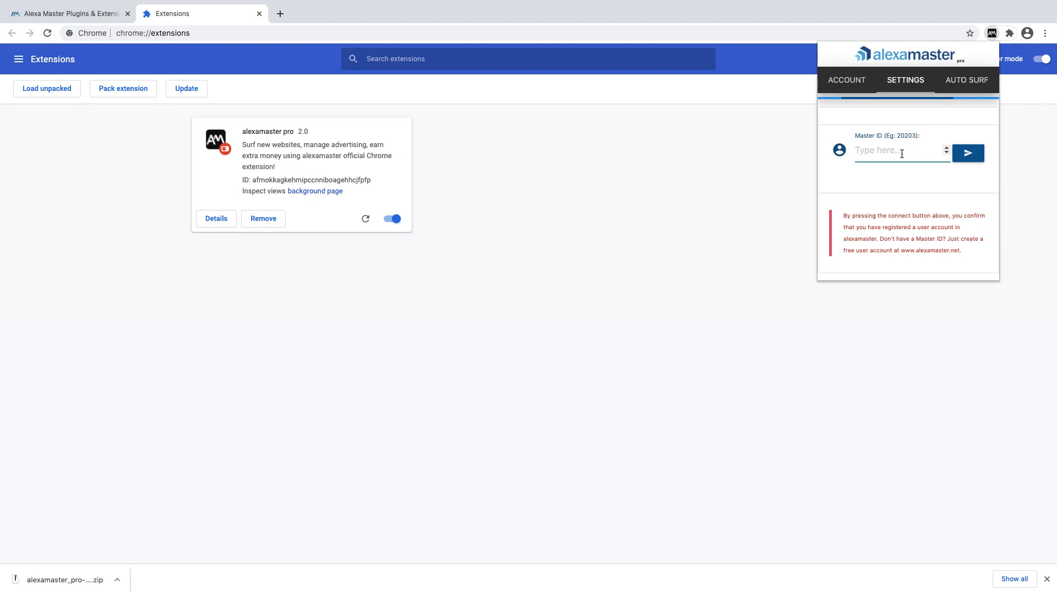
{"action": "left_click", "coordinate": [902, 154]}
{"action": "type", "text": "13"}
{"action": "left_click", "coordinate": [968, 156]}
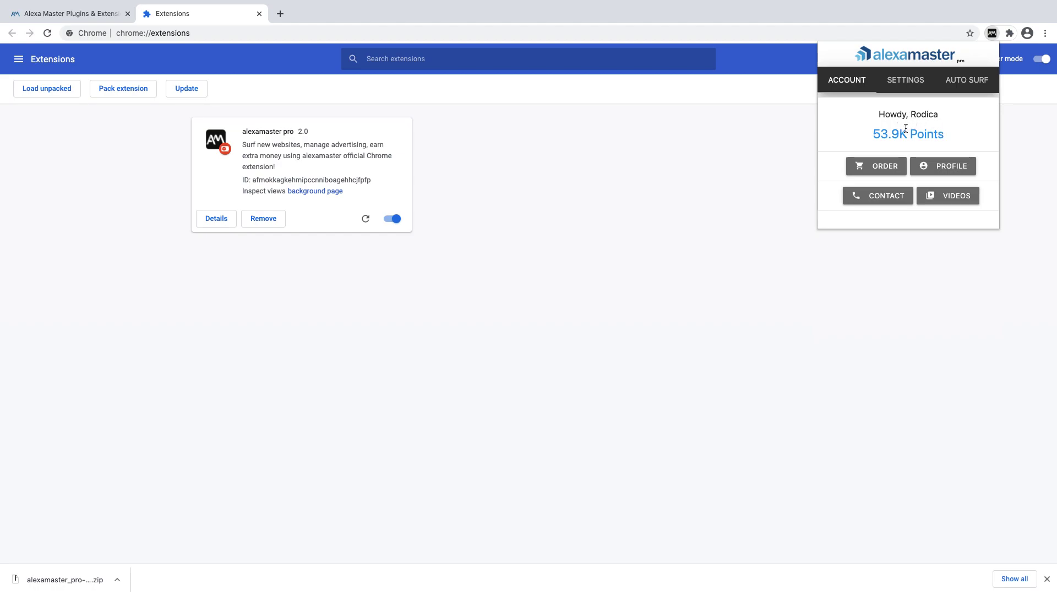
Step: Start Auto Surf from the AUTO SURF section of the extension popup
{"action": "left_click", "coordinate": [966, 87]}
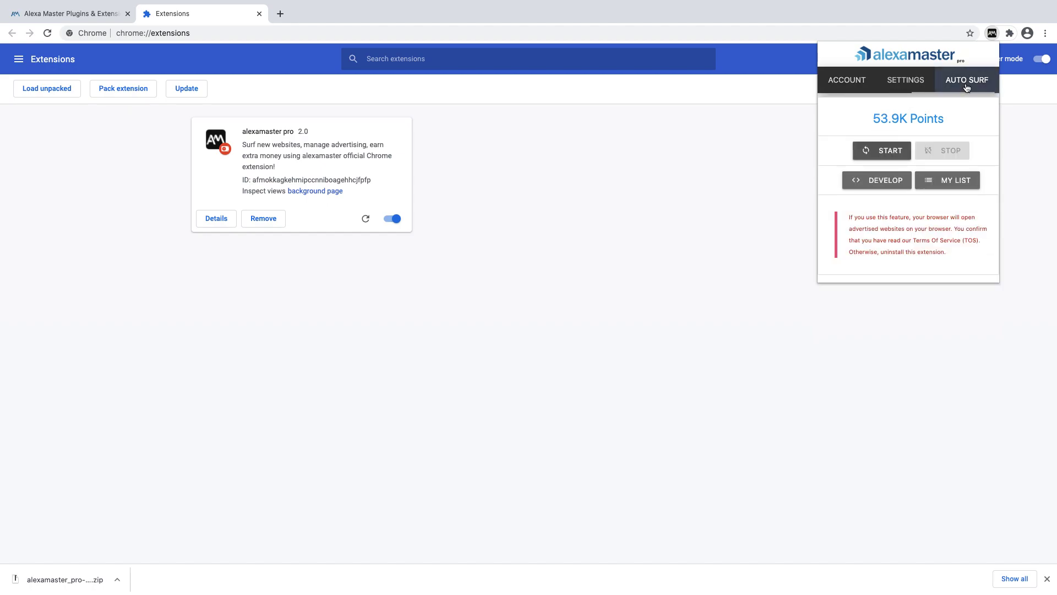
{"action": "left_click", "coordinate": [894, 149]}
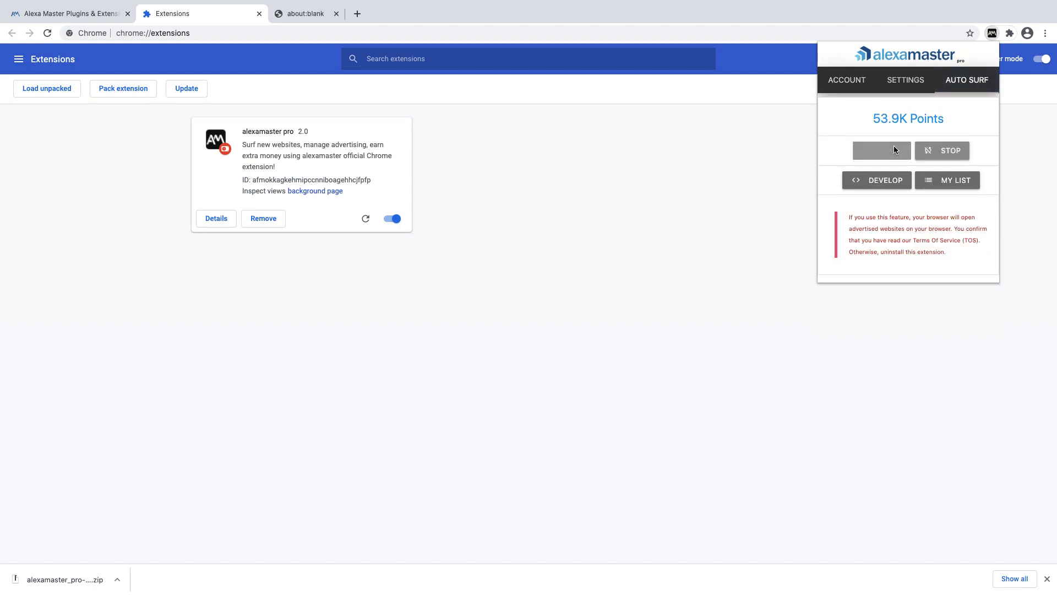